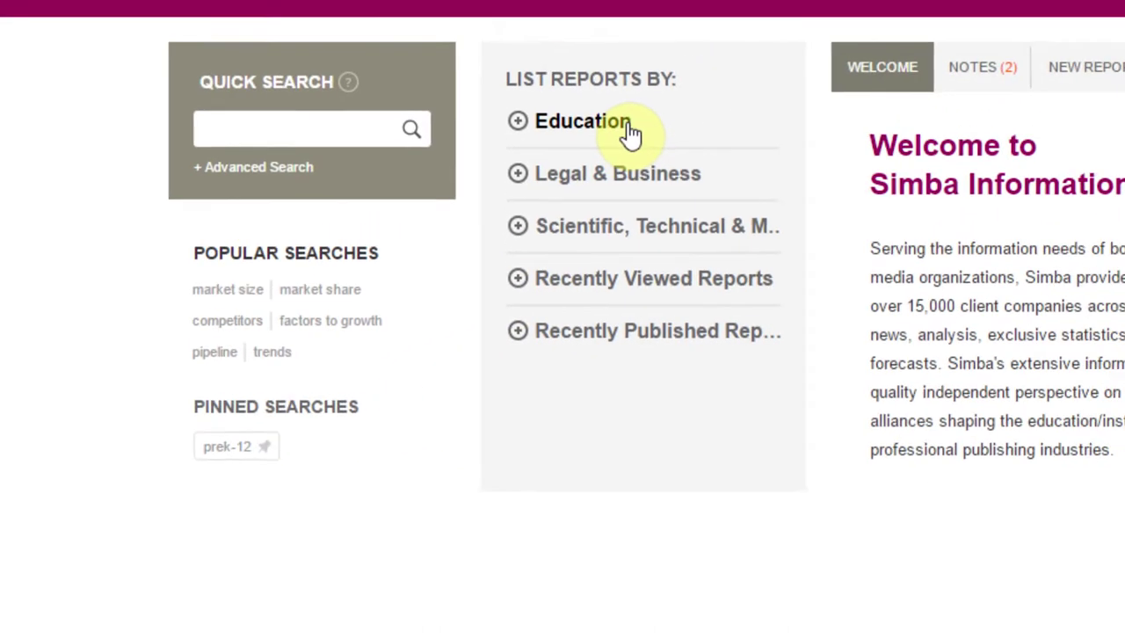
left_click(603, 140)
left_click(603, 140)
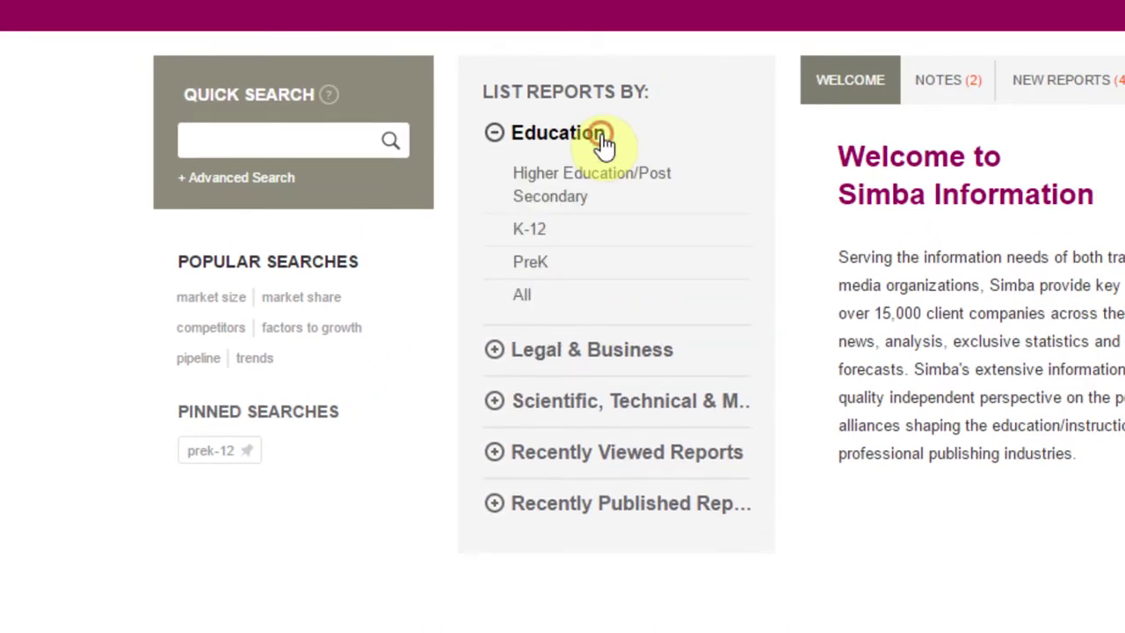
left_click(598, 189)
left_click(598, 188)
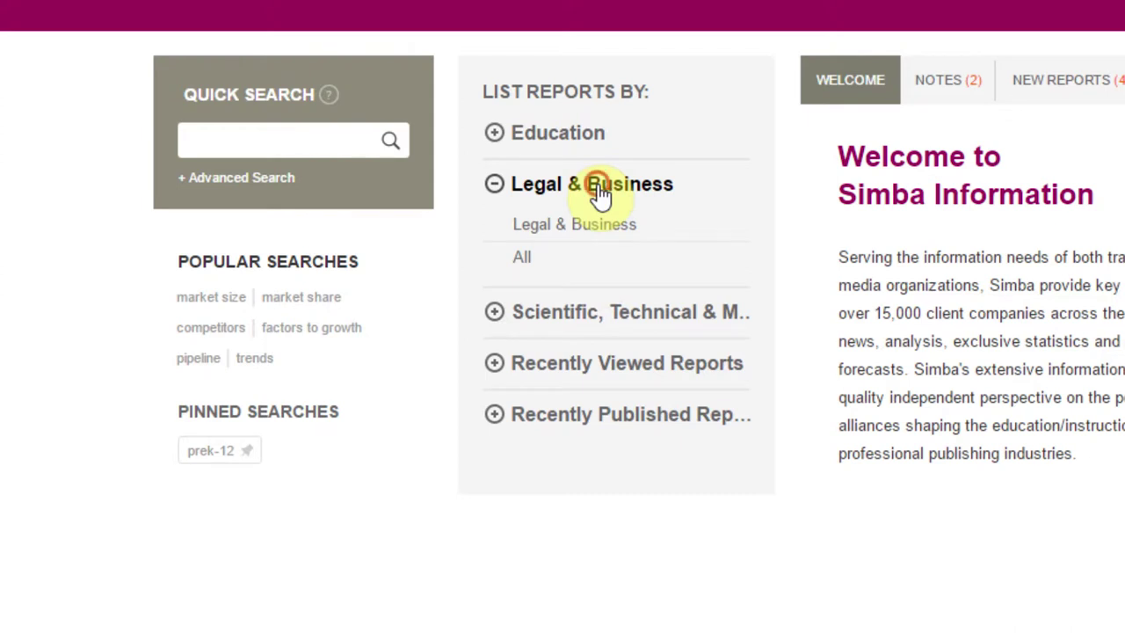
left_click(595, 232)
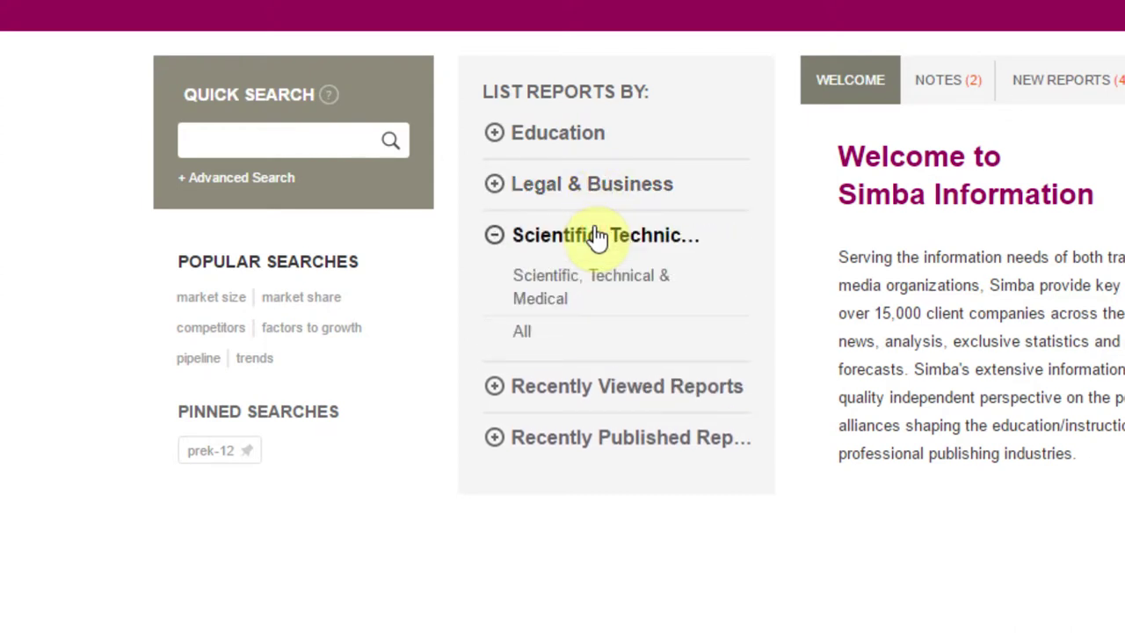
left_click(597, 235)
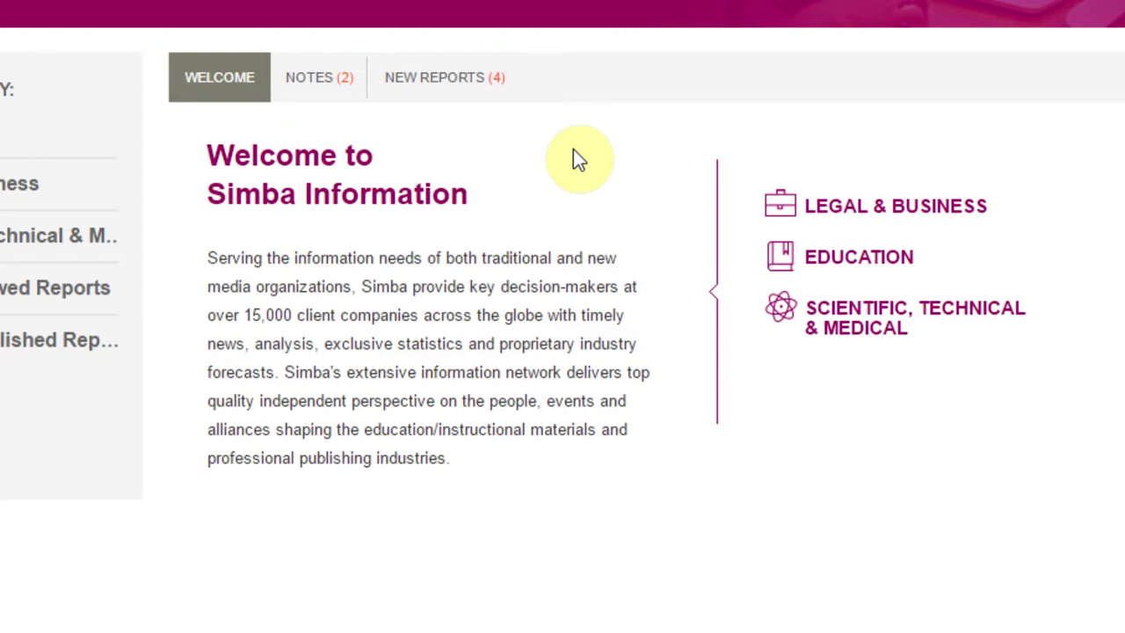
- View the Notes tab, then return to the New Reports list led by the PreK-12 testing report
left_click(322, 79)
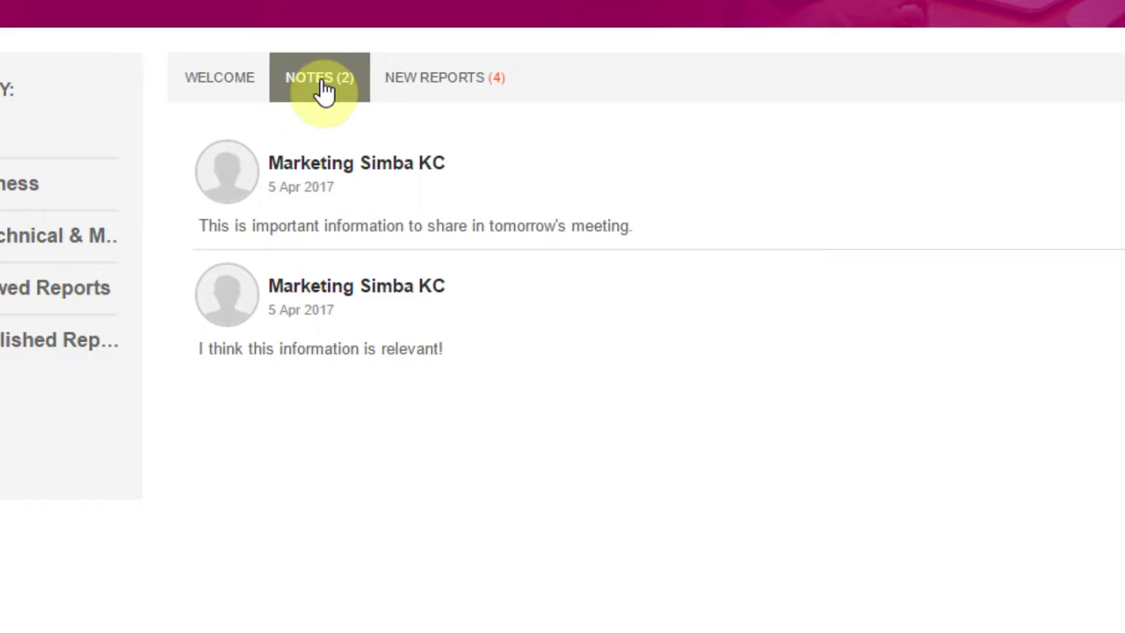
left_click(437, 79)
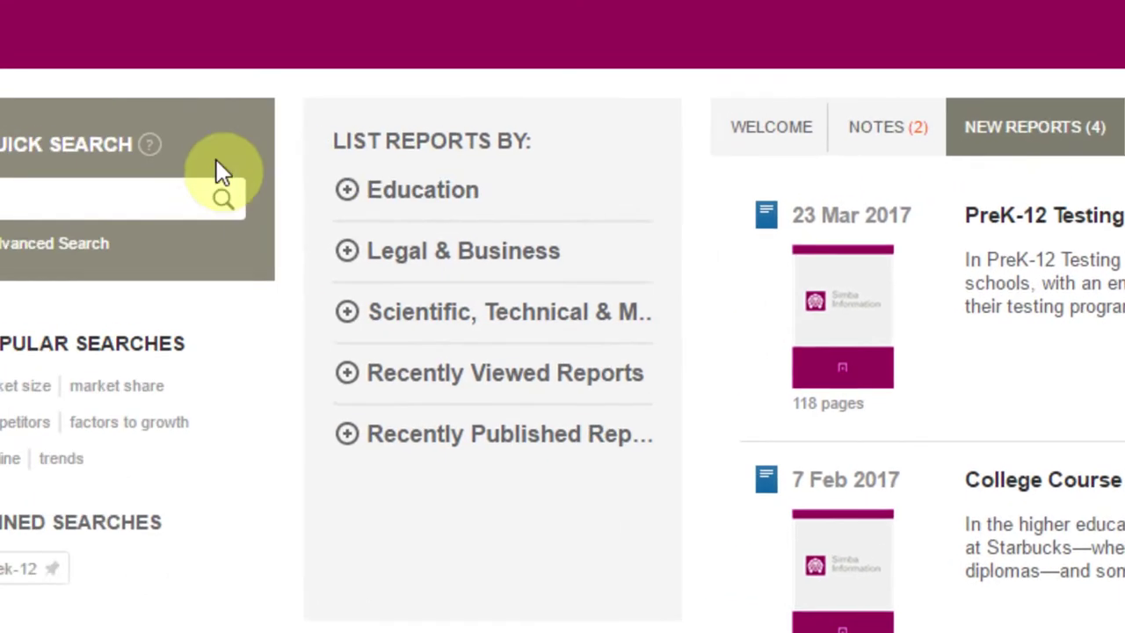
left_click(497, 225)
- Search Quick Search for 'digital classroom' and view the Arrange by sort options
type("di")
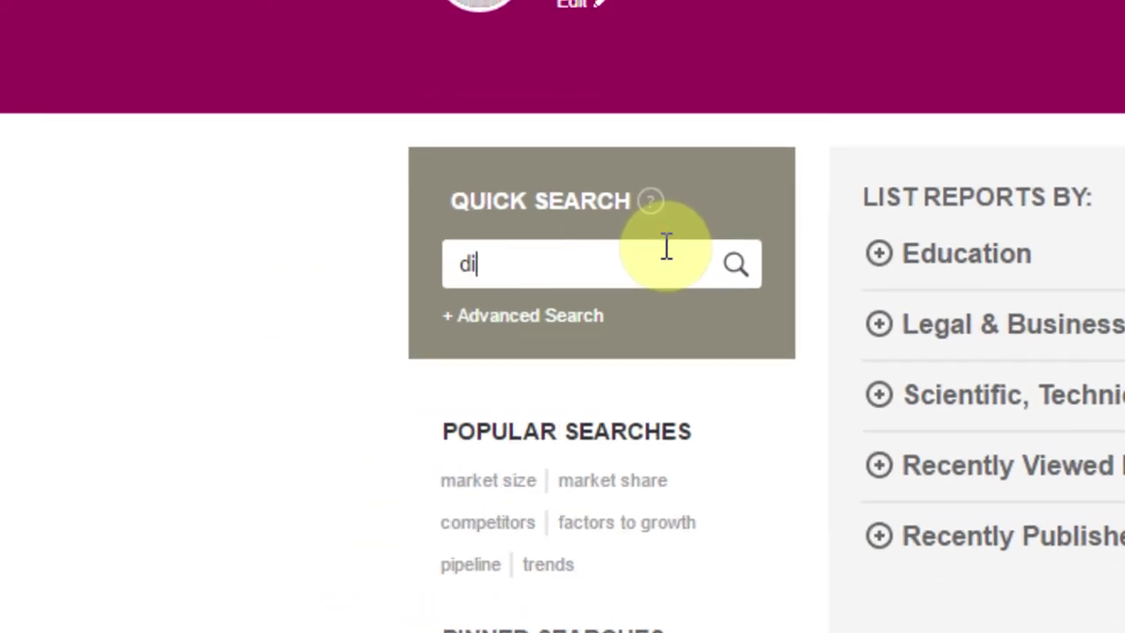
type("gital classroo")
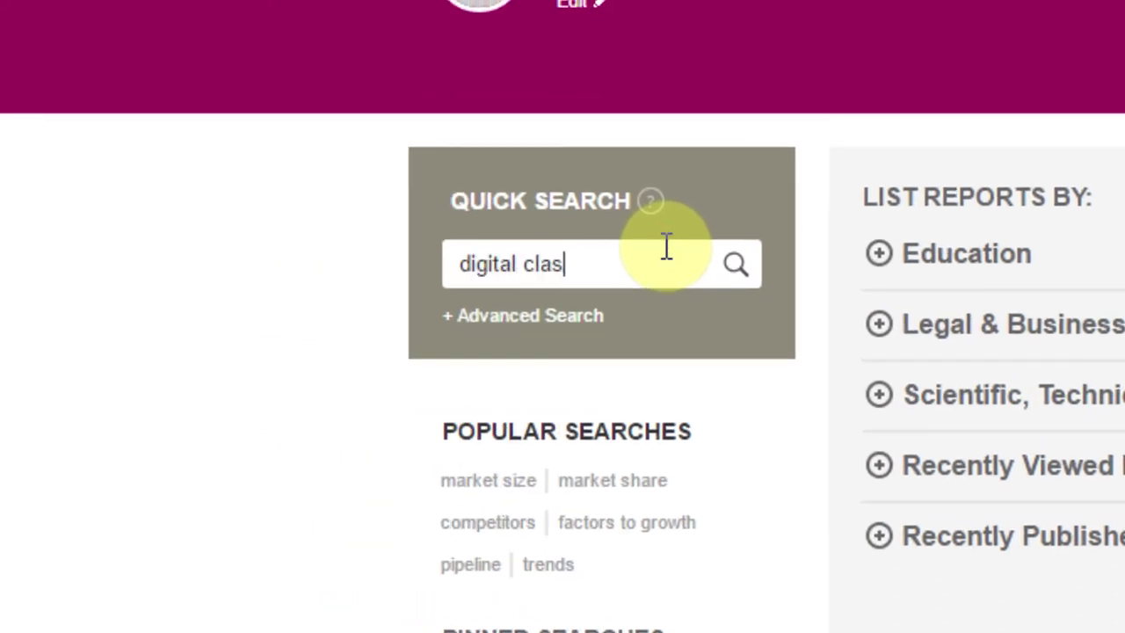
type("m")
left_click(734, 266)
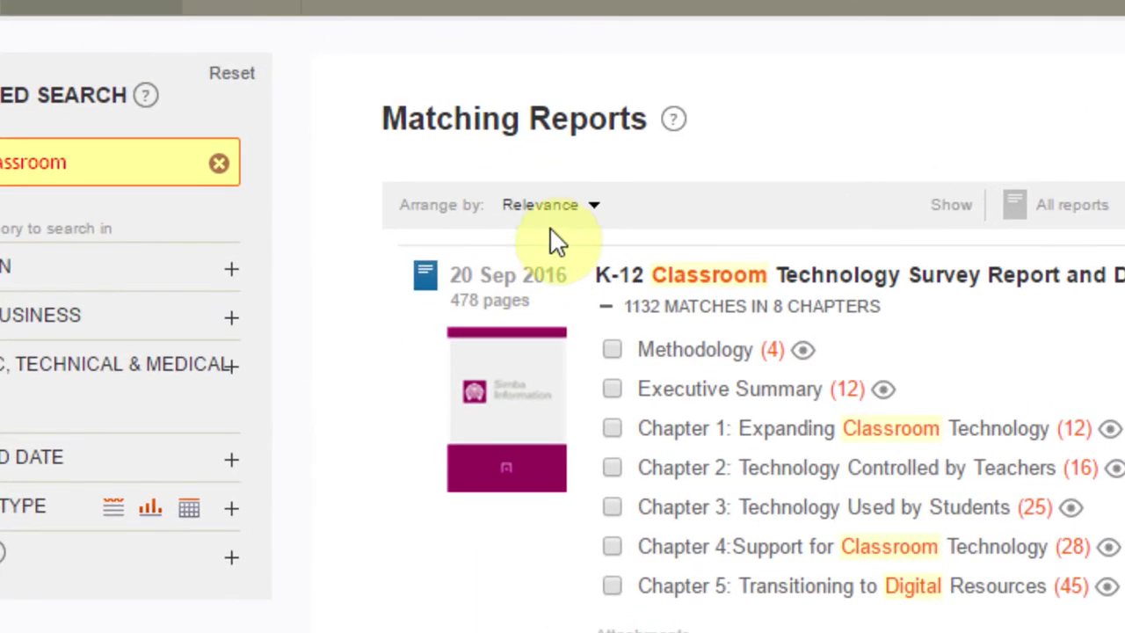
left_click(429, 229)
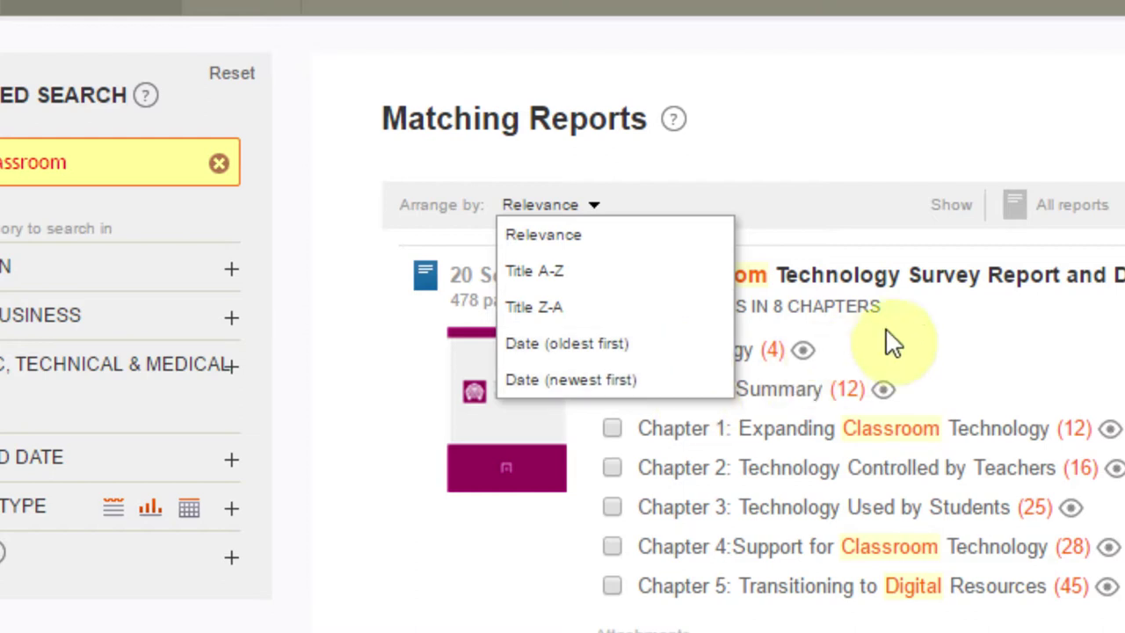
- Switch matches between All and My reports, then view the Content Type filter choices
left_click(1063, 206)
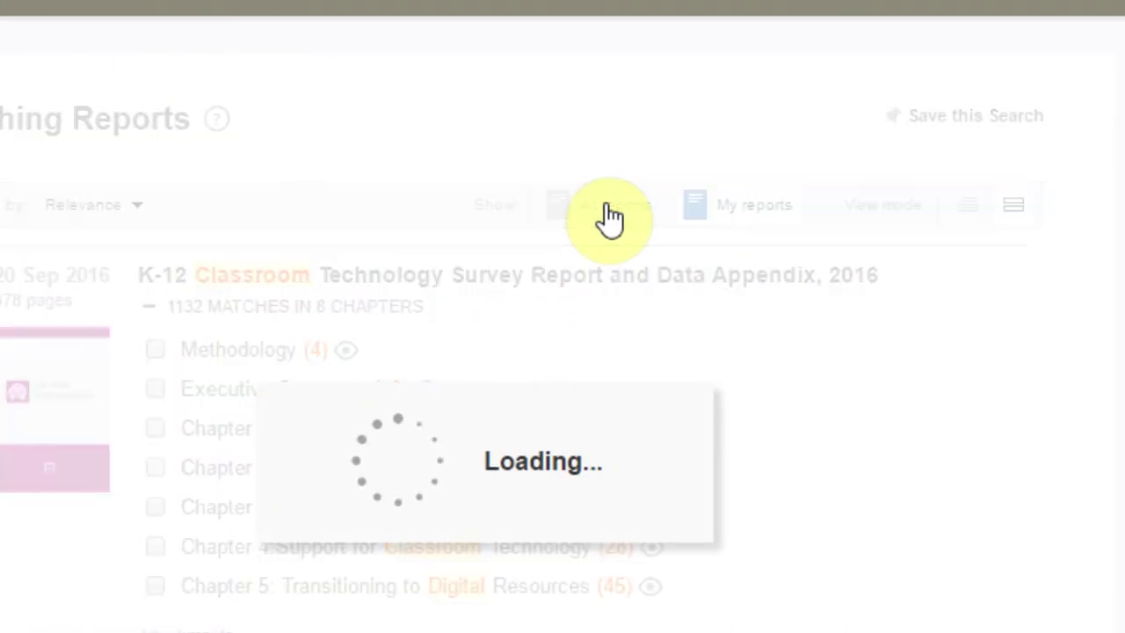
left_click(739, 211)
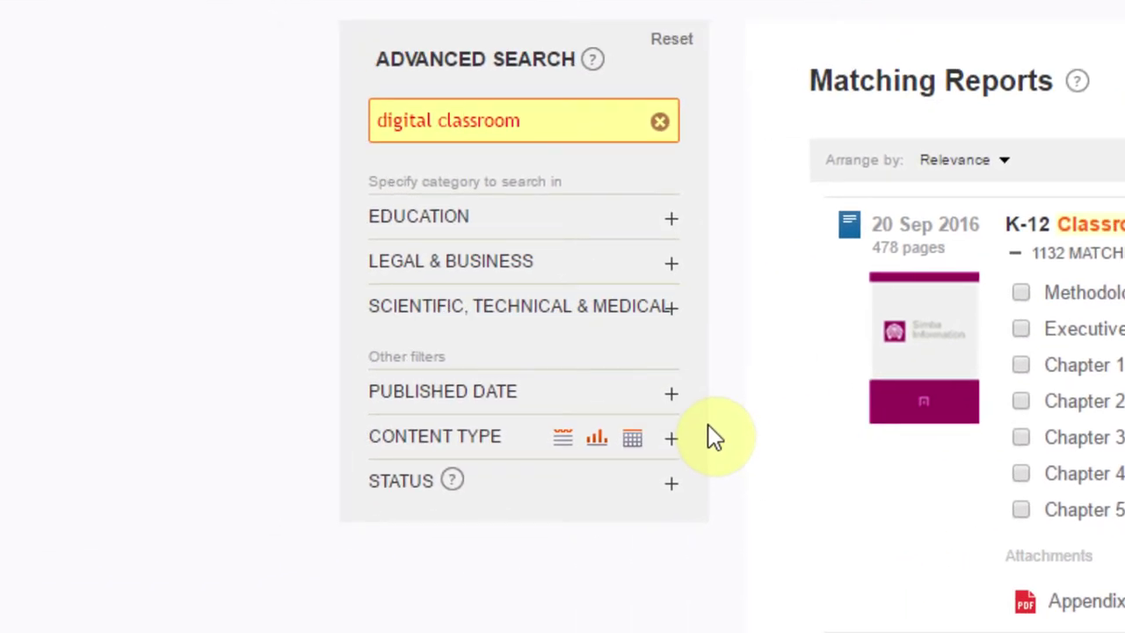
left_click(597, 439)
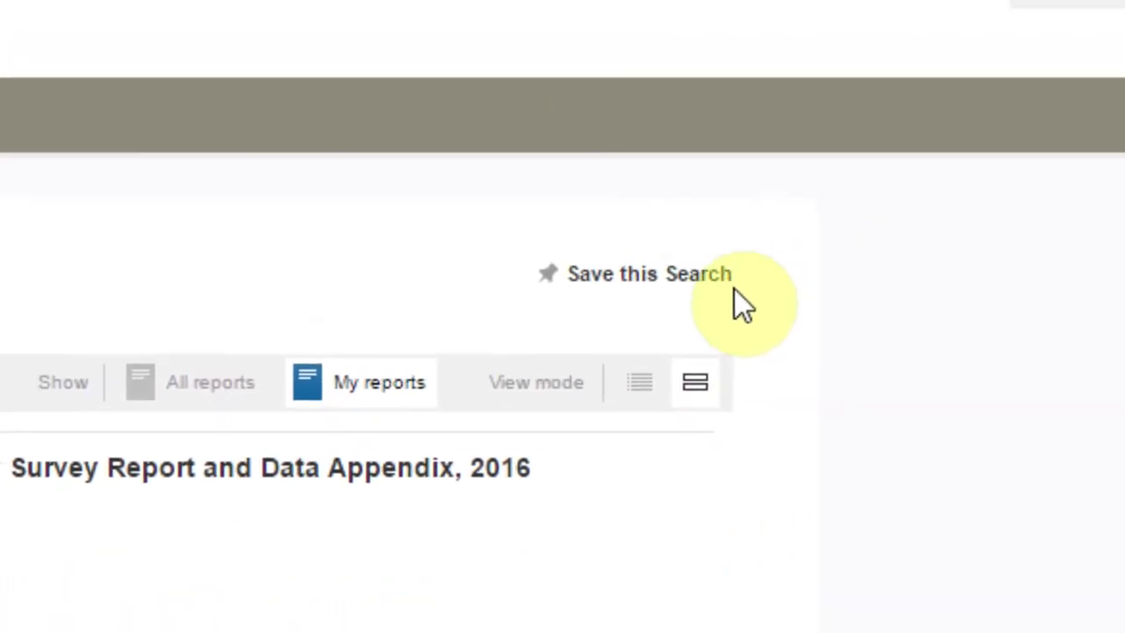
left_click(647, 288)
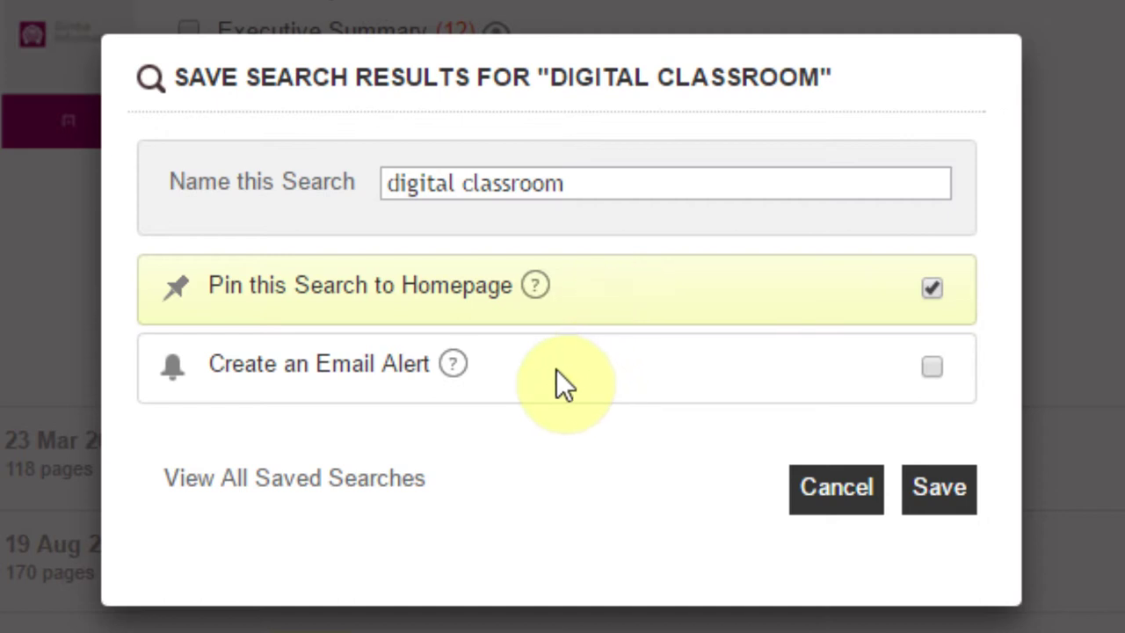
left_click(830, 509)
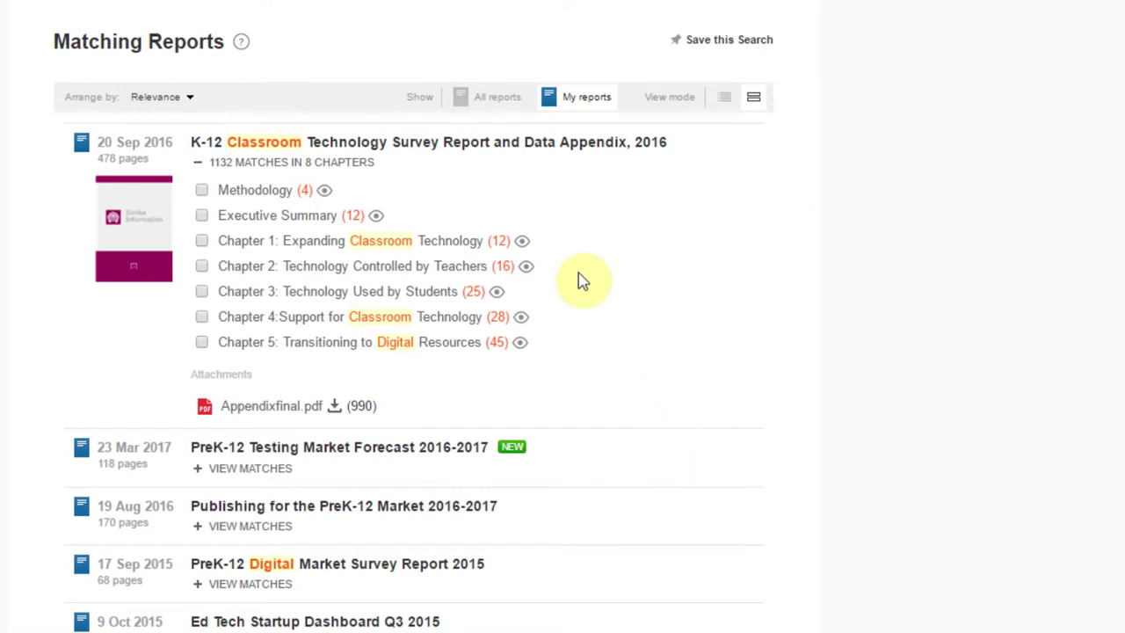
- Quick-preview Chapters 1 and 2, then select Chapter 2 for a report (16 matches)
left_click(522, 242)
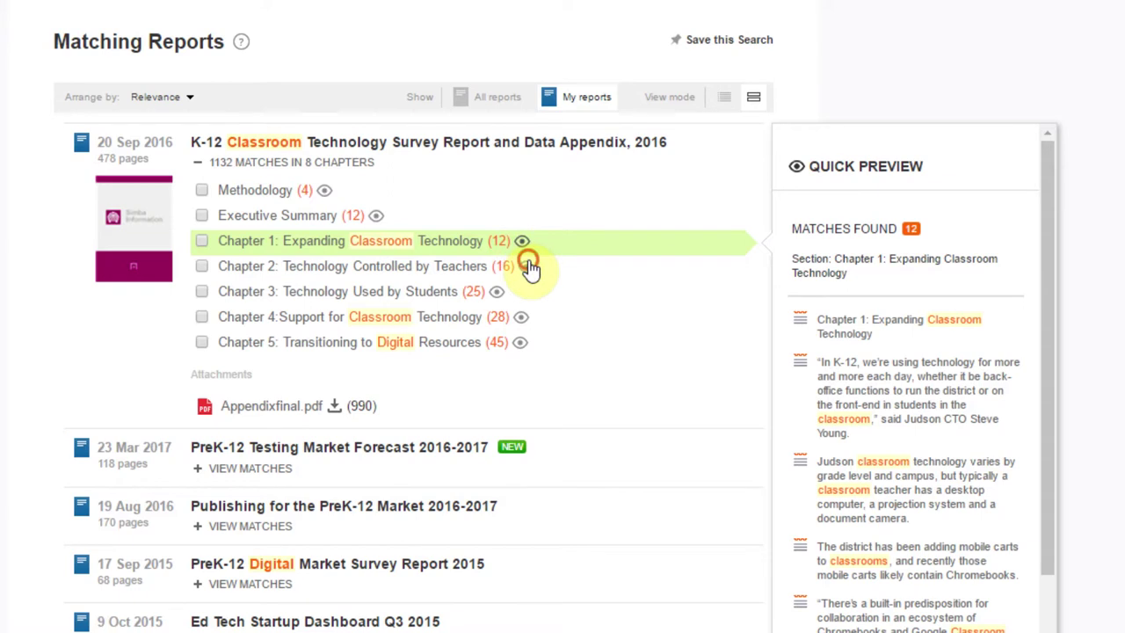
left_click(526, 265)
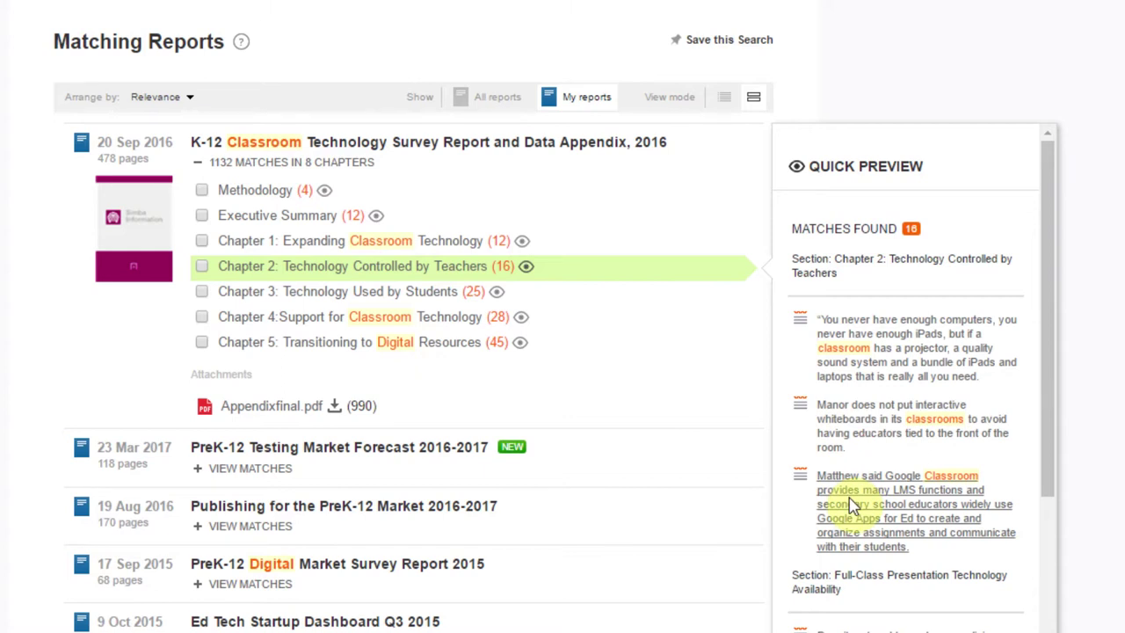
left_click(202, 265)
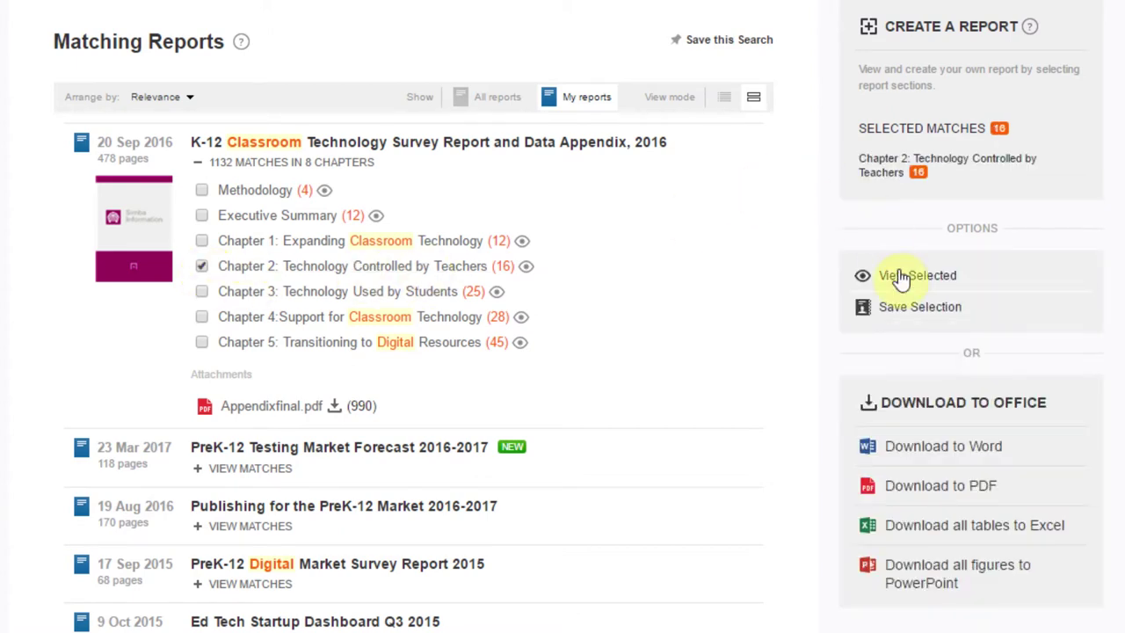
left_click(919, 308)
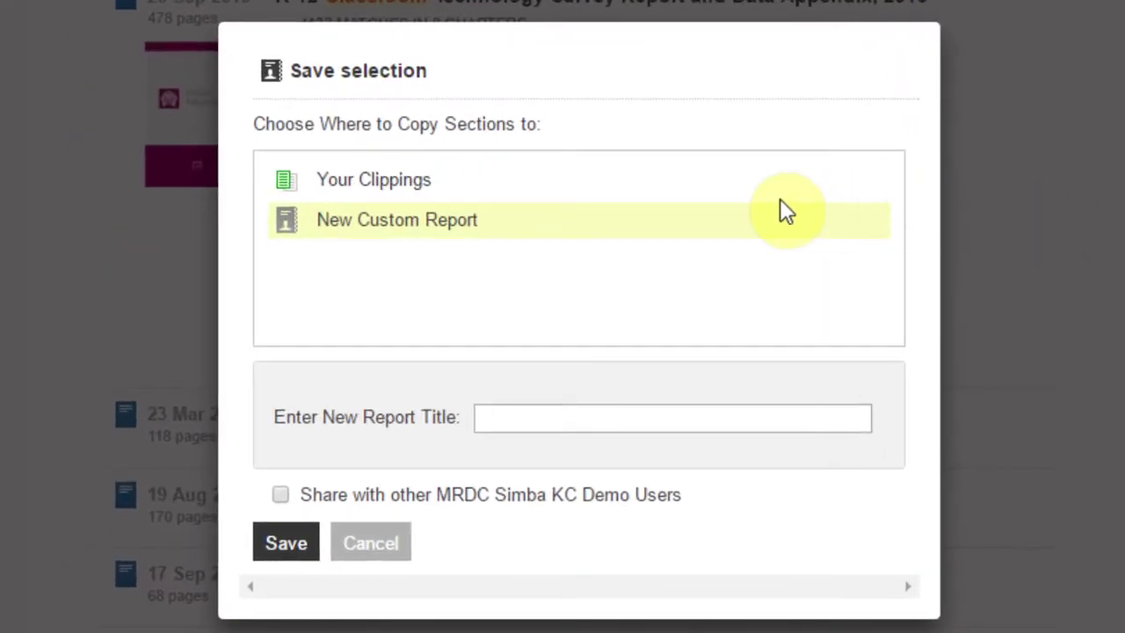
left_click(683, 192)
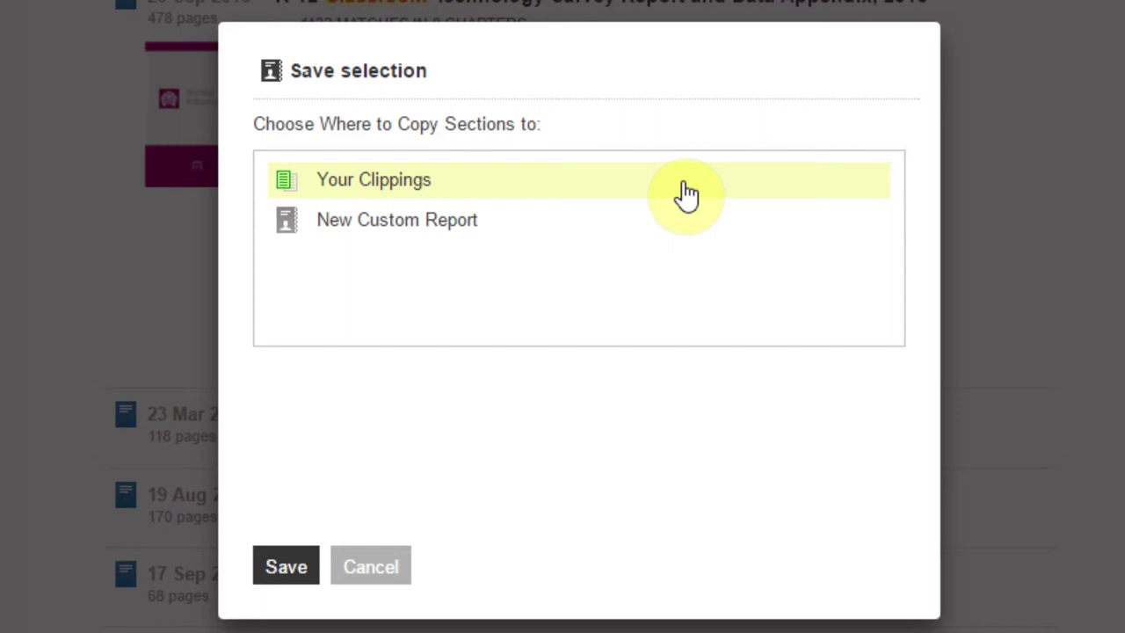
left_click(676, 218)
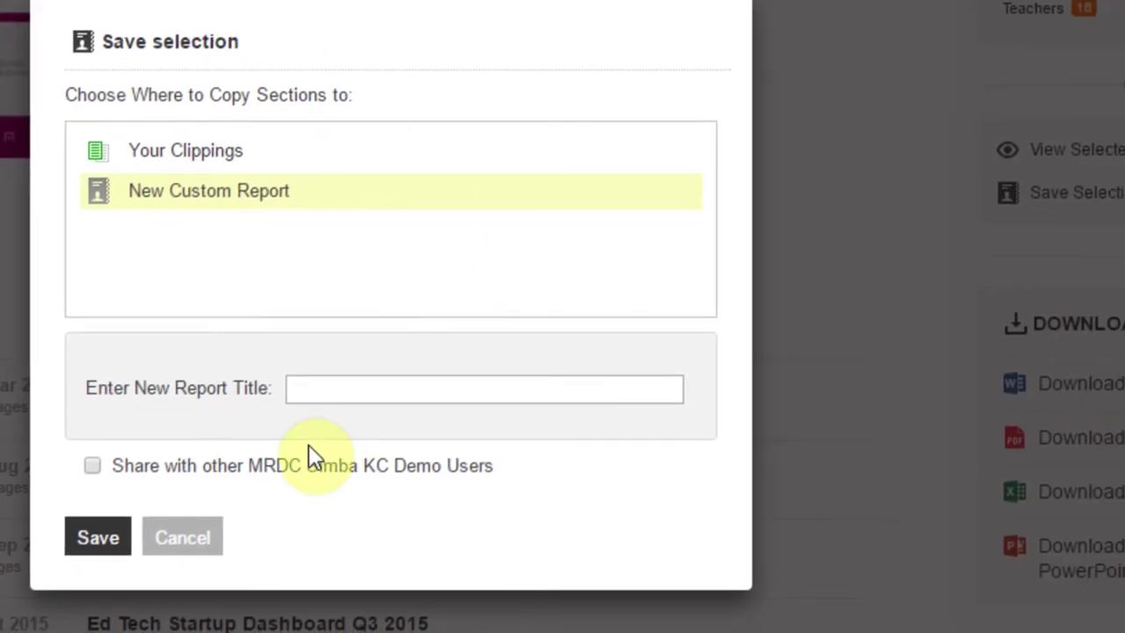
left_click(369, 566)
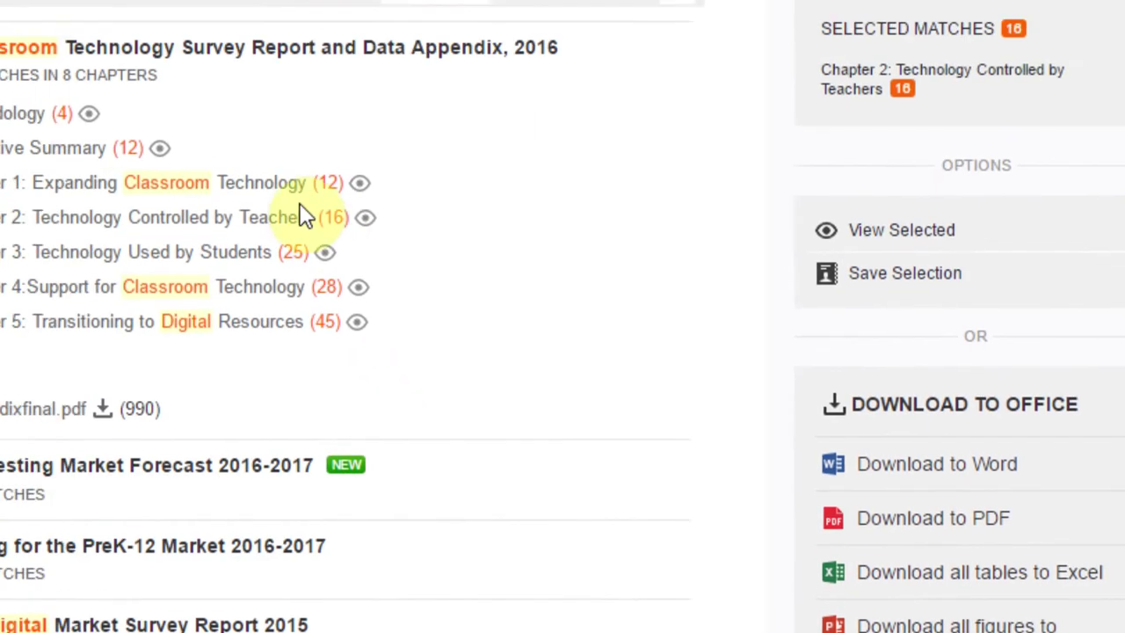
left_click(631, 383)
- Open Chapter 2: Technology Controlled by Teachers and read down through Tables 2.1 to 2.3
left_click(629, 379)
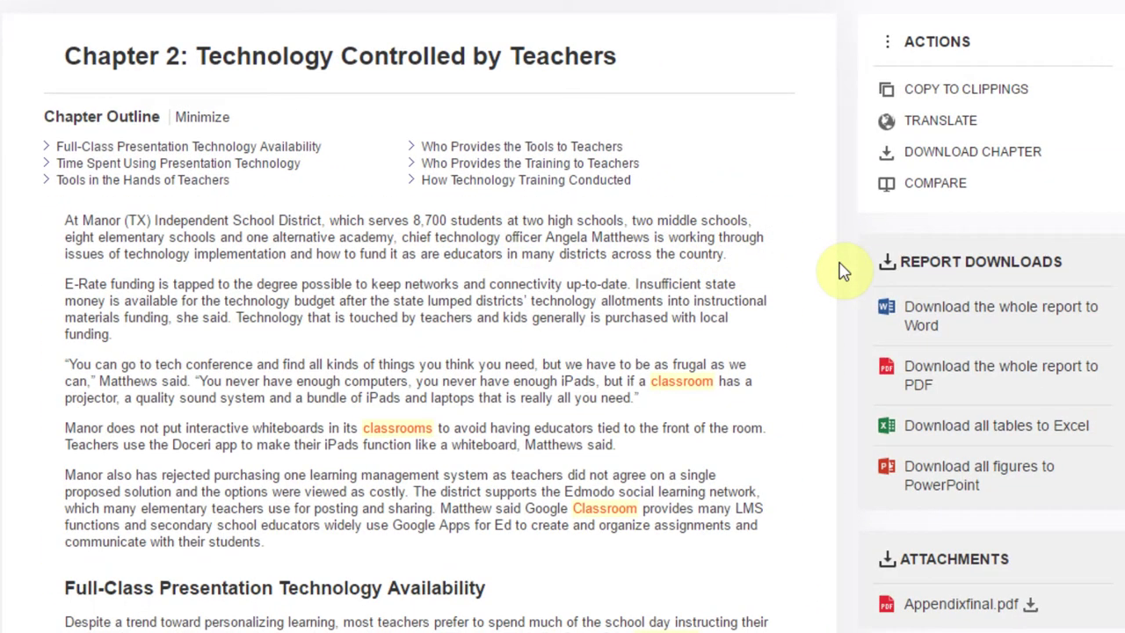
scroll(842, 271, "down", 5)
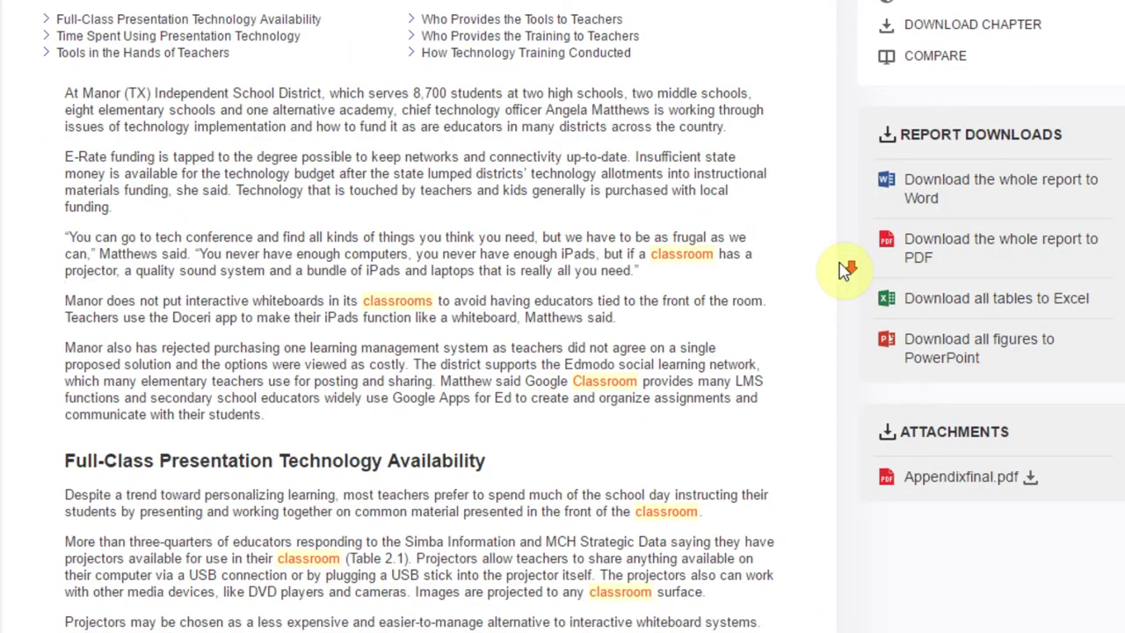
scroll(841, 270, "down", 9)
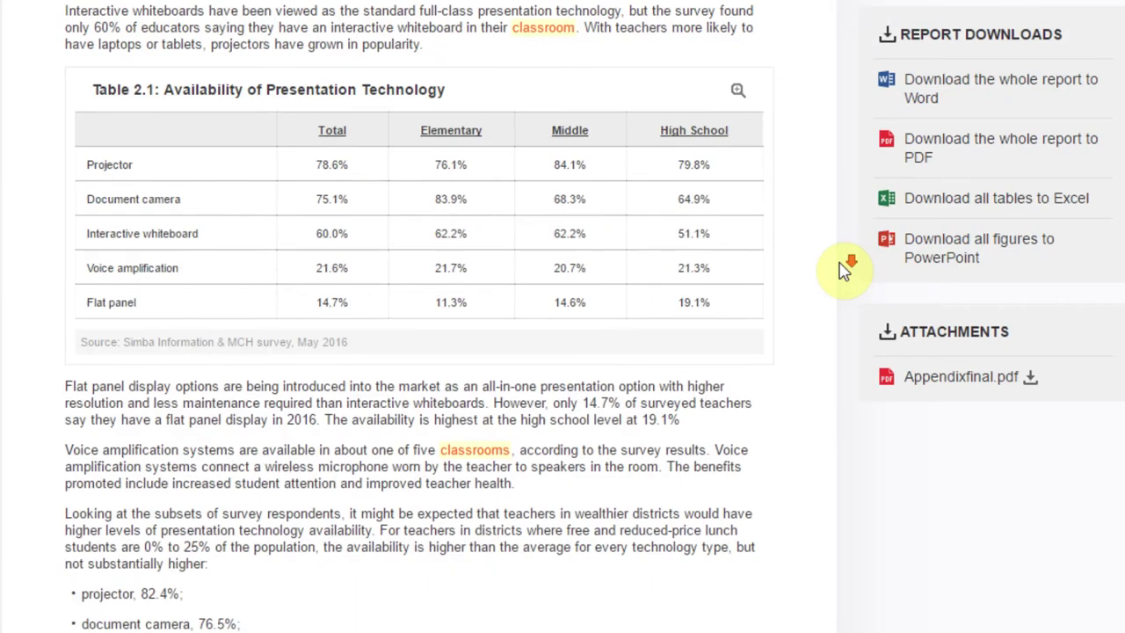
scroll(841, 271, "down", 10)
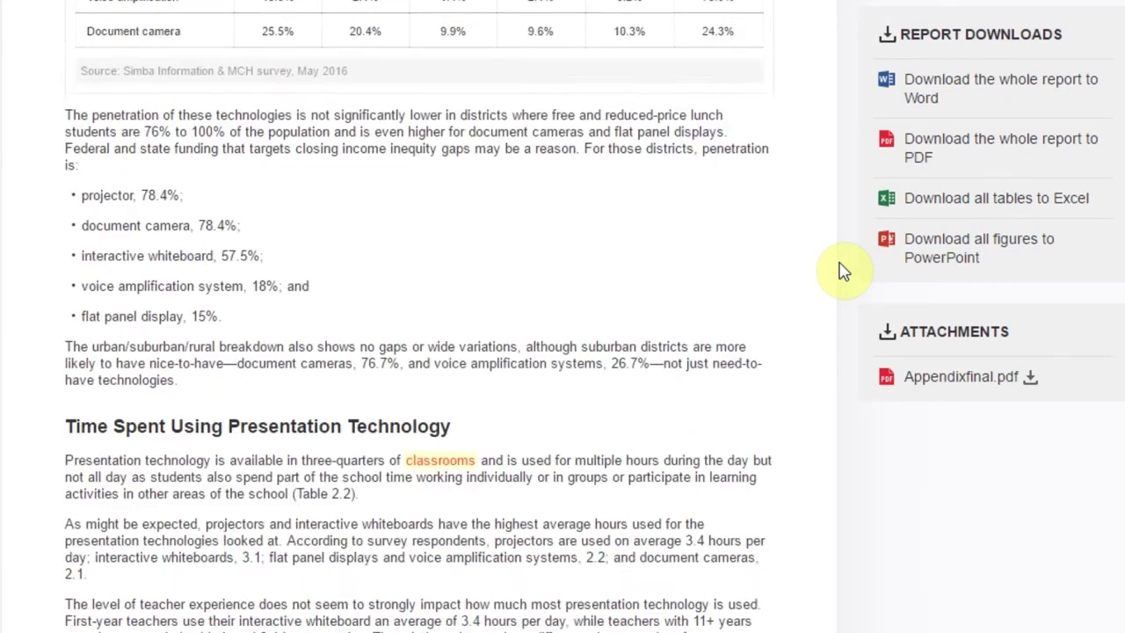
scroll(845, 270, "down", 3)
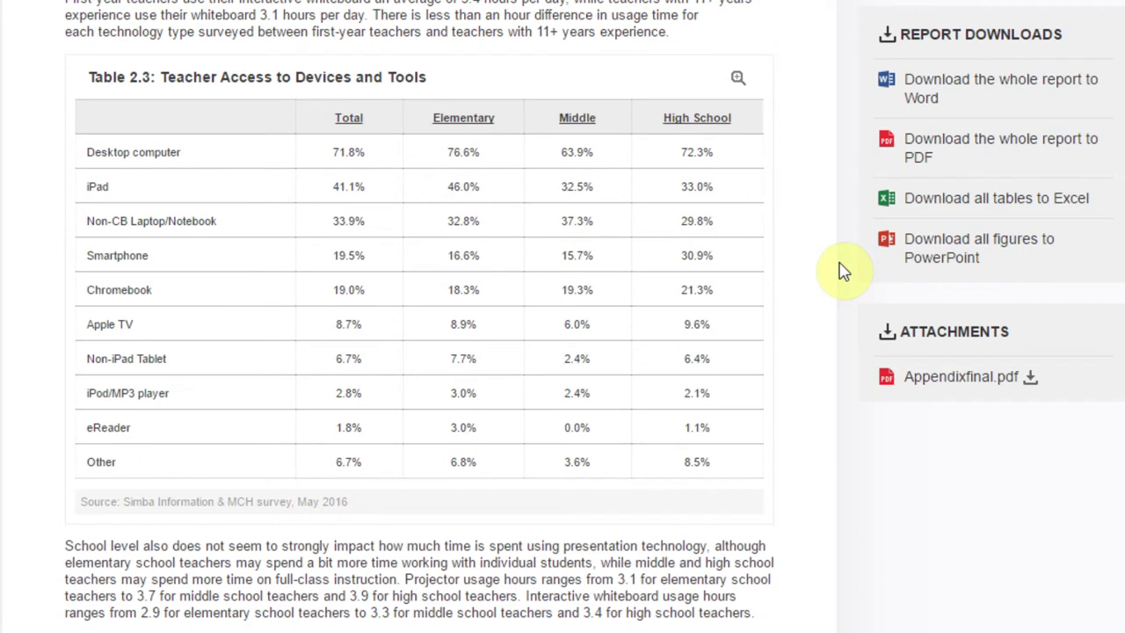
mouse_move(773, 85)
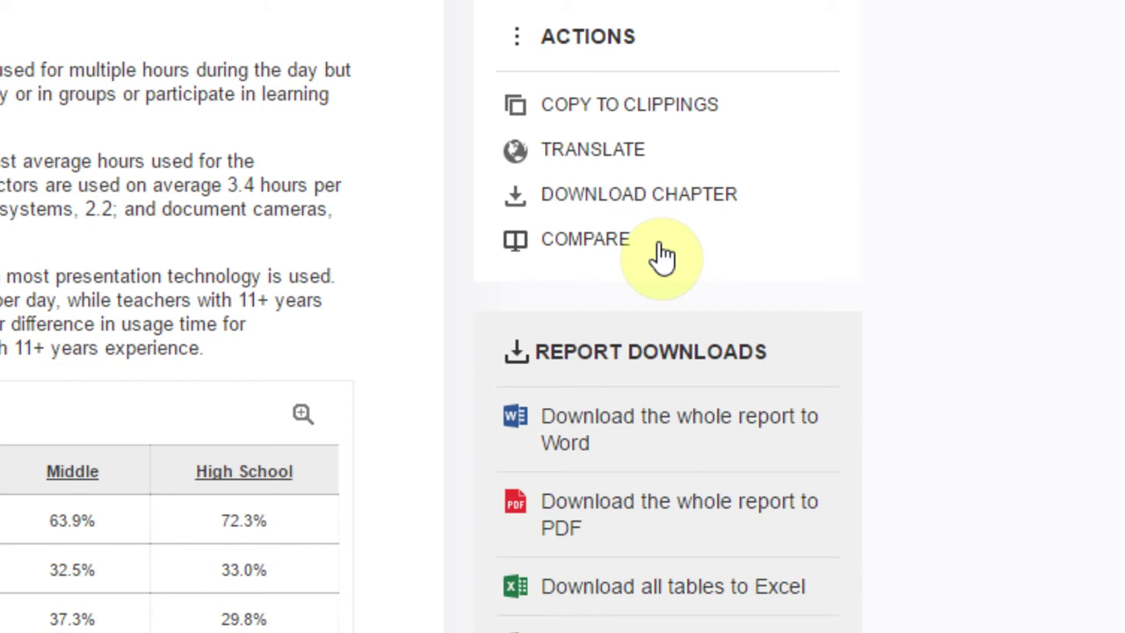
- Start a comparison of the Chapter 2 view with COMPARE
left_click(624, 246)
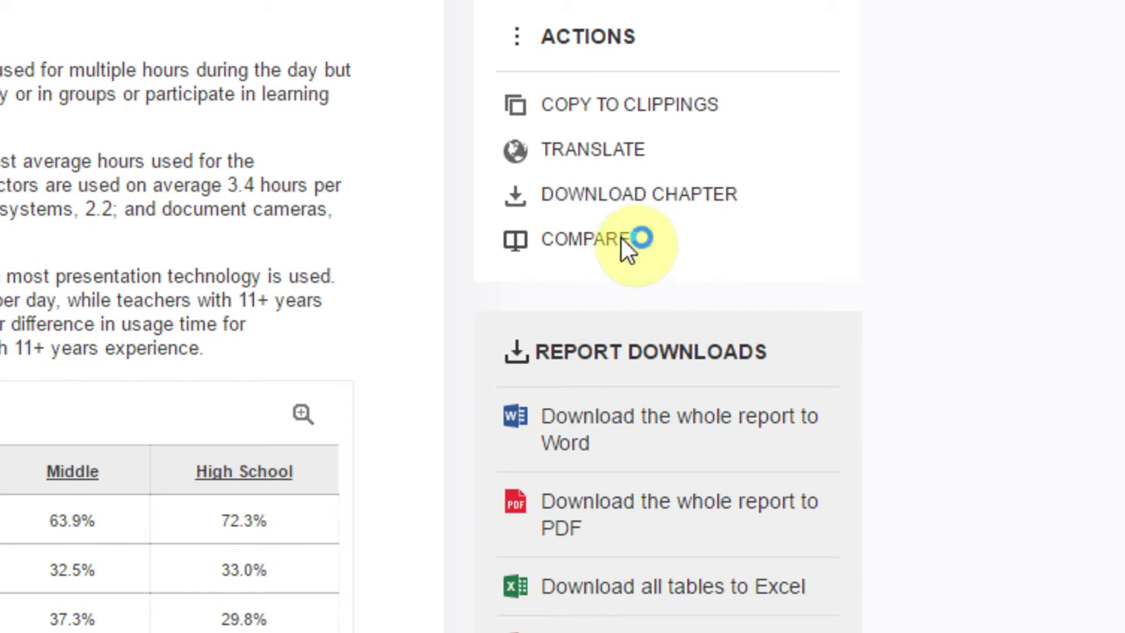